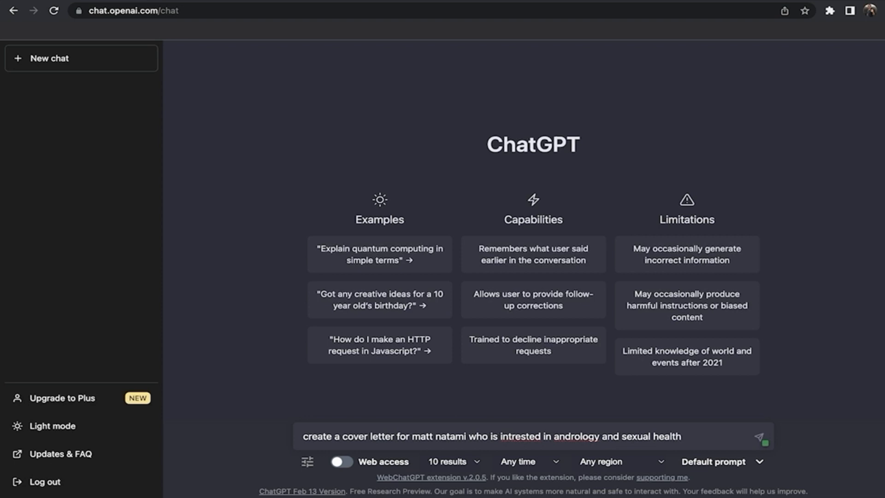
- Ask ChatGPT for a cover letter for a urology postdoc research position at Mayo Clinic
text(stdoc research position at mayo clinic)
key(Return)
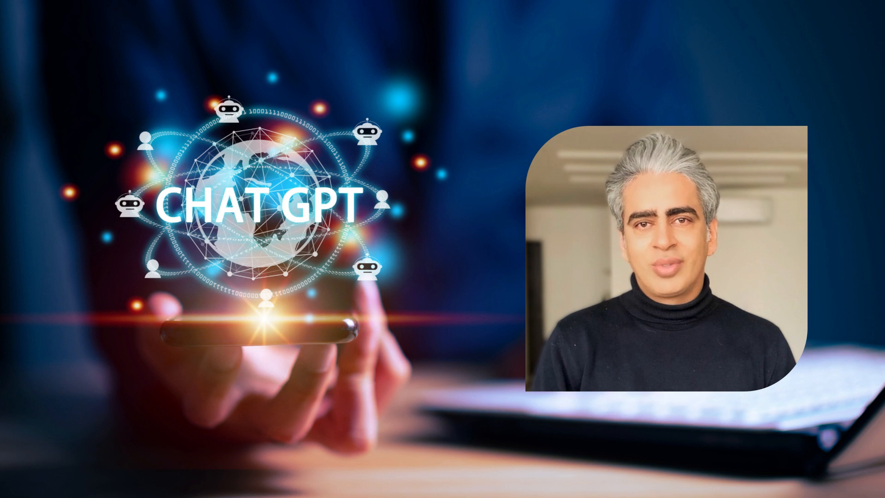
- Request a Harvard-format CV for the urologist applicant who graduated from X University
text(wr)
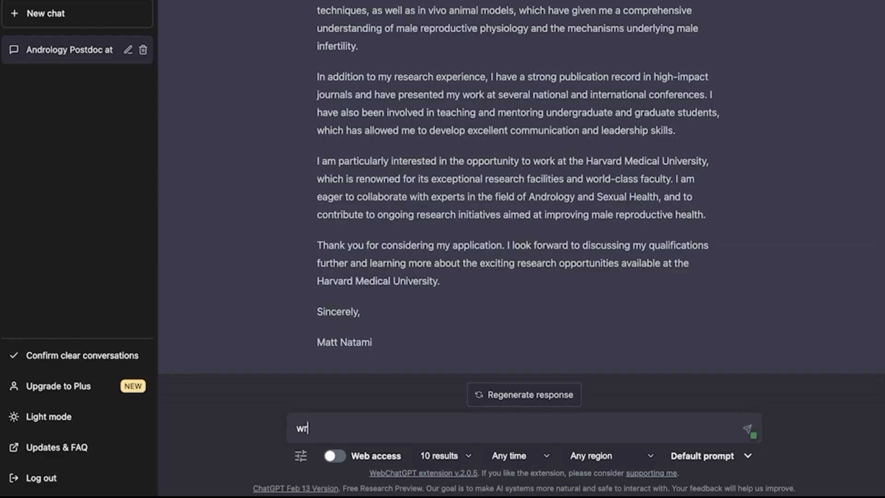
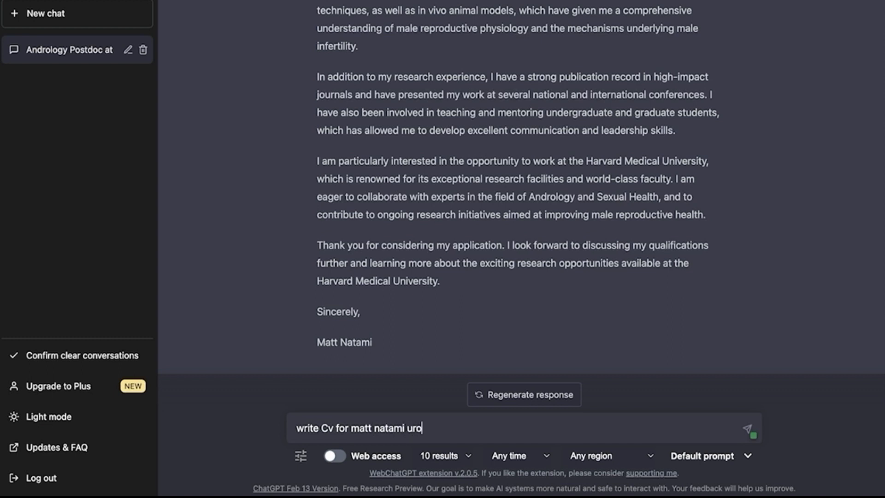
text(logist graduated from x university)
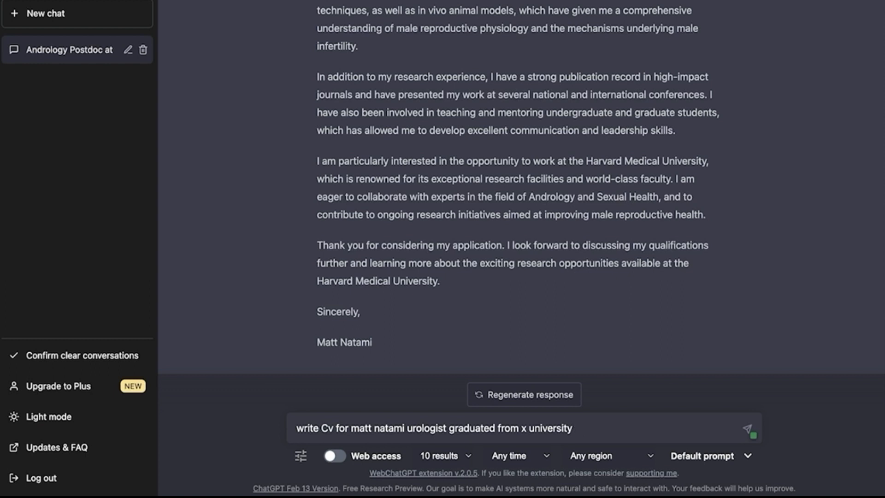
text(with harvard form)
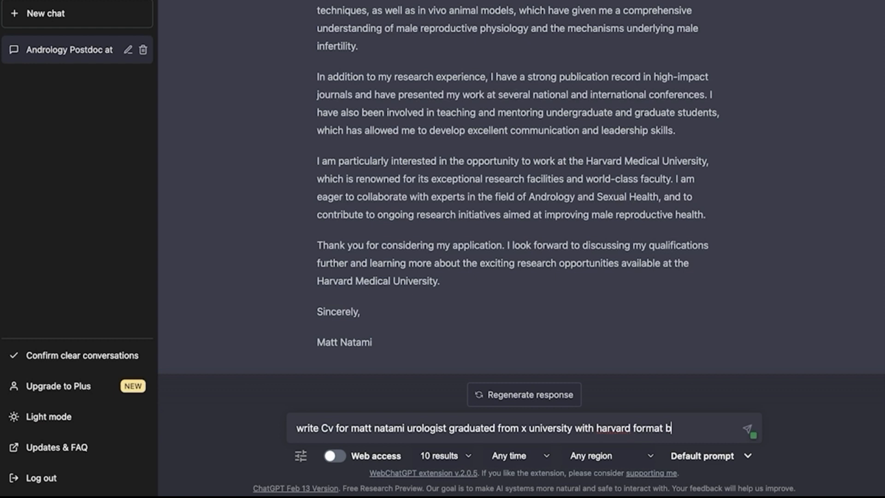
text(at b)
key(BackSpace)
key(Return)
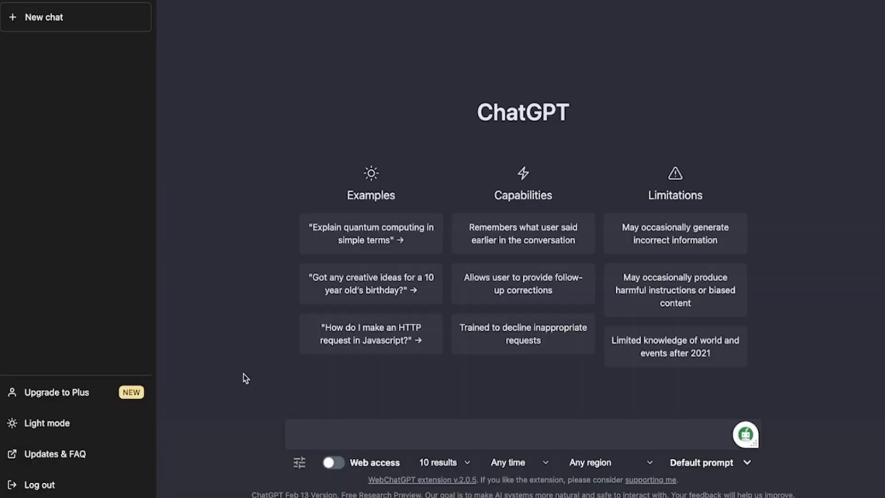
- Request 10 medical-journal article titles on sexual dysfunction, then an expanded introduction for them
text(list 10 ti)
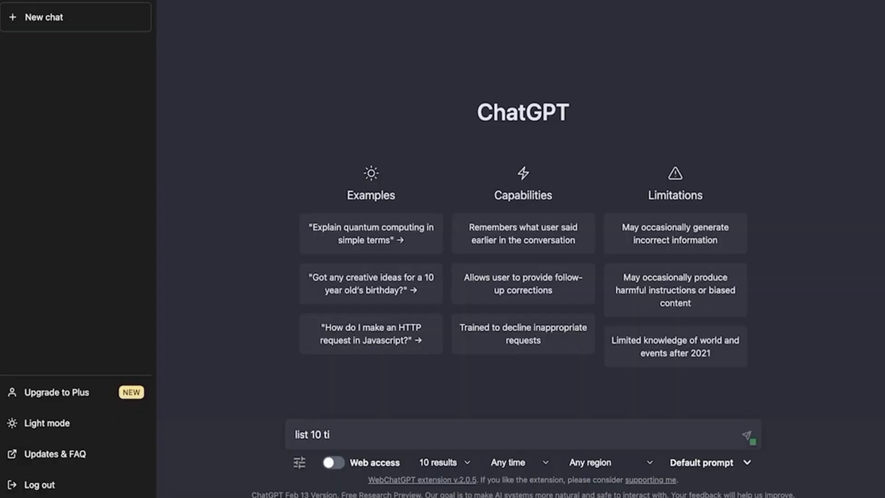
text(tle for writing article for medical journal about sexual dys)
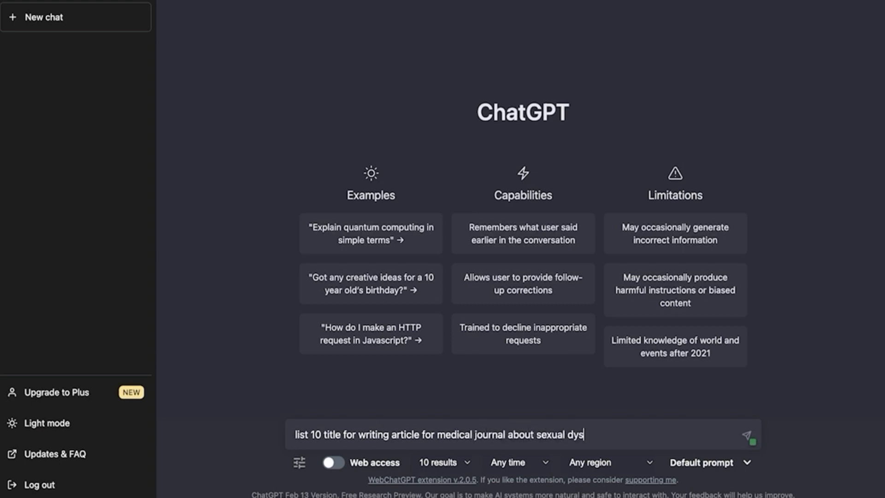
text(function)
key(Return)
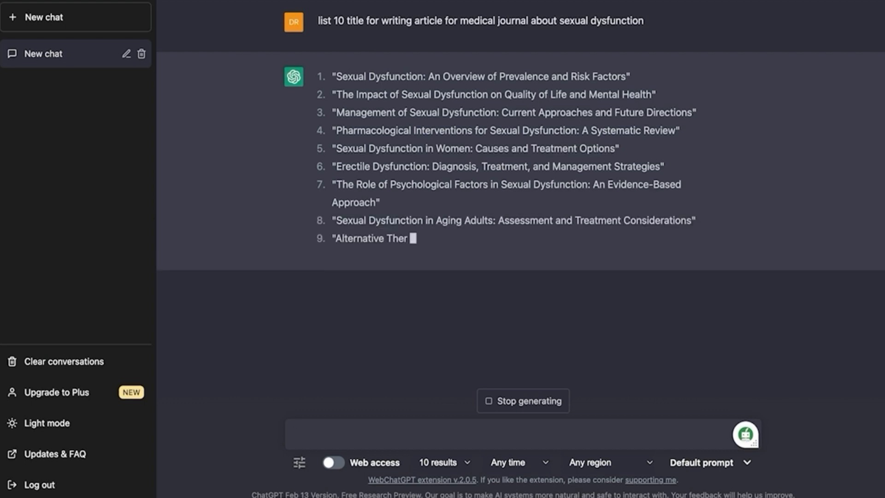
text(write)
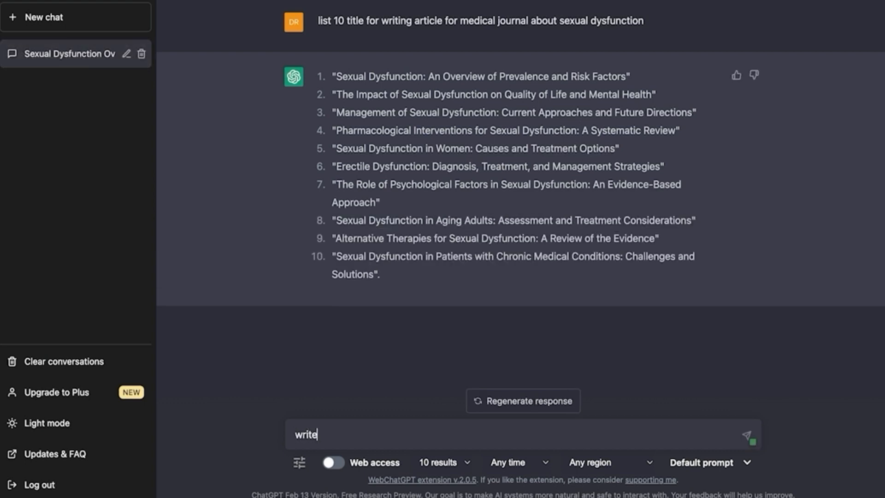
text( introduction for thi)
text(ove topic)
key(Return)
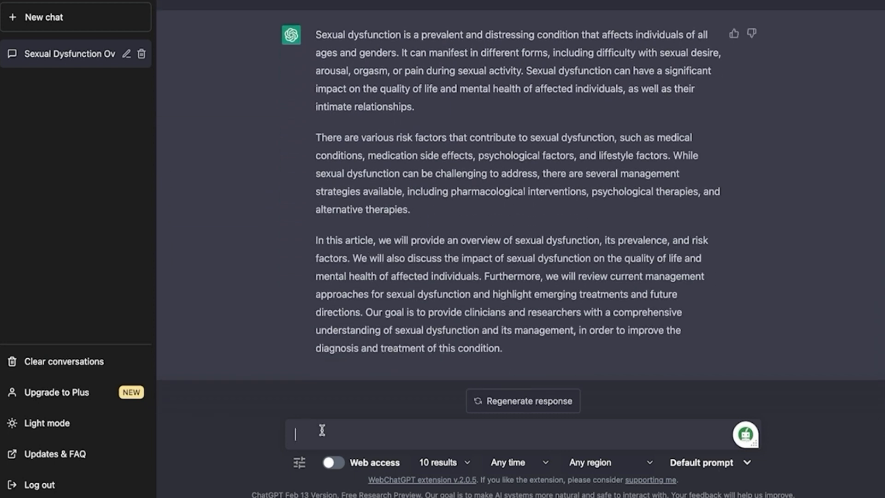
text(expand introduction)
key(Return)
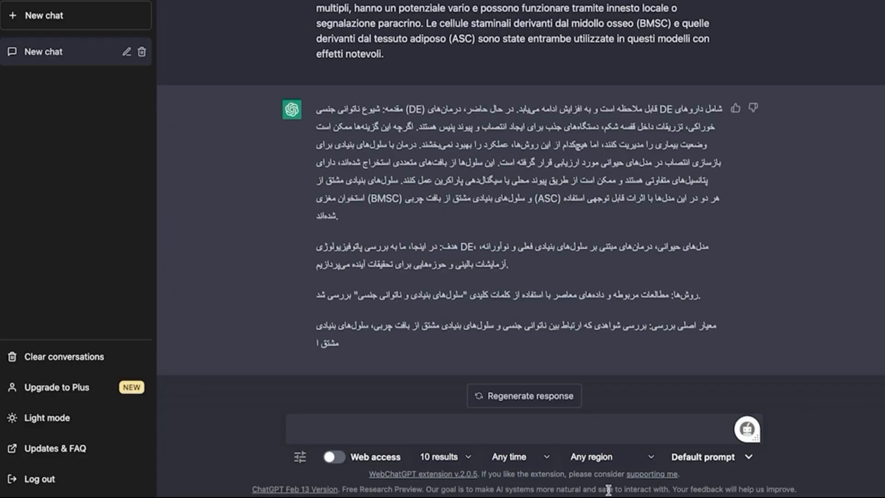
- Ask ChatGPT to summarize the prostate cancer article's Introduction, pasted after 'please summarize this paragraph'
text(please summarize this paragraph)
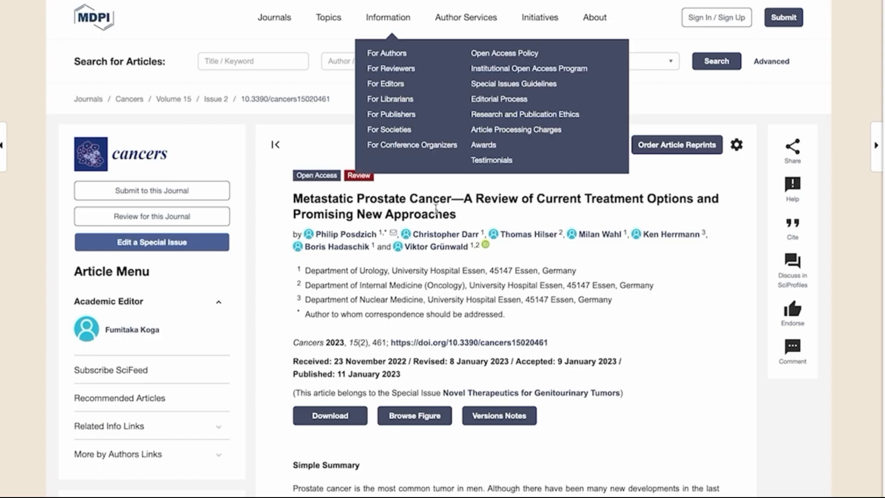
scroll(313, 59, down, 10)
scroll(314, 59, down, 3)
mouse_move(294, 211)
mouse_down()
mouse_move(480, 494)
mouse_move(464, 378)
mouse_up()
right_click(469, 323)
click(484, 350)
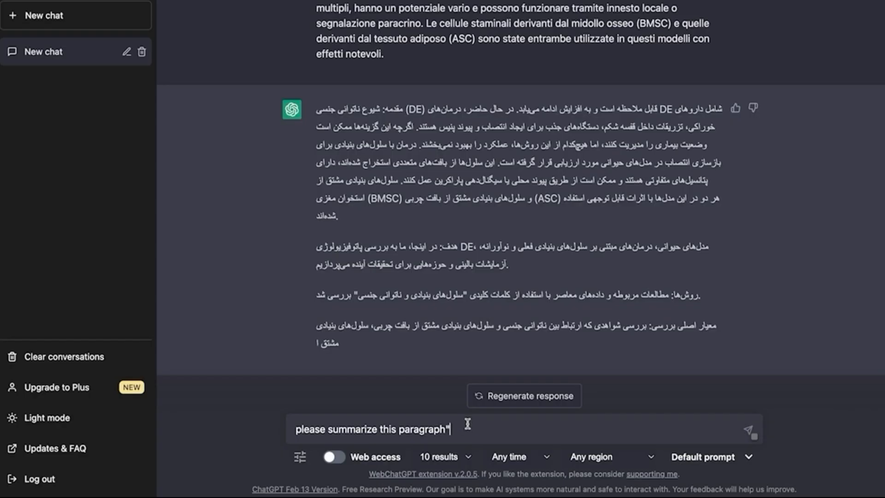
right_click(468, 426)
click(505, 299)
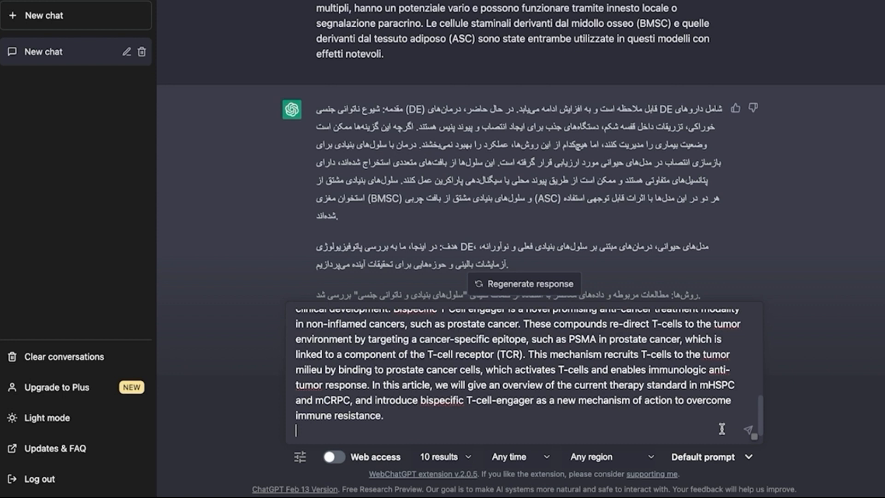
key(Return)
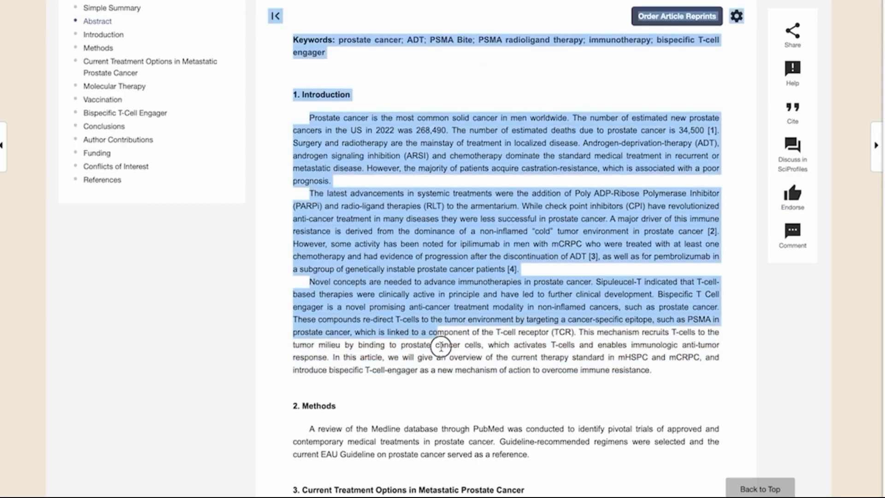
drag(442, 347, 566, 189)
- Paste the 5032-word prostate cancer article into QuillBot's Summarizer and summarize it
right_click(320, 158)
click(334, 185)
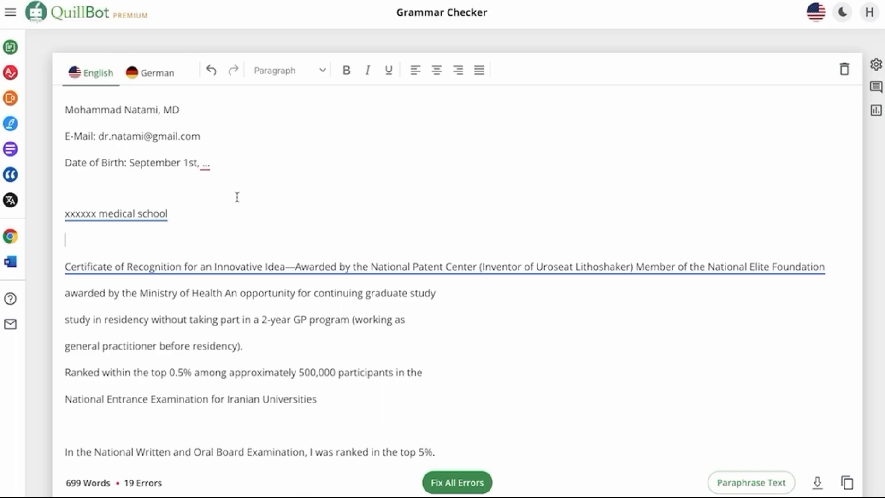
click(14, 149)
right_click(178, 106)
click(196, 199)
click(402, 480)
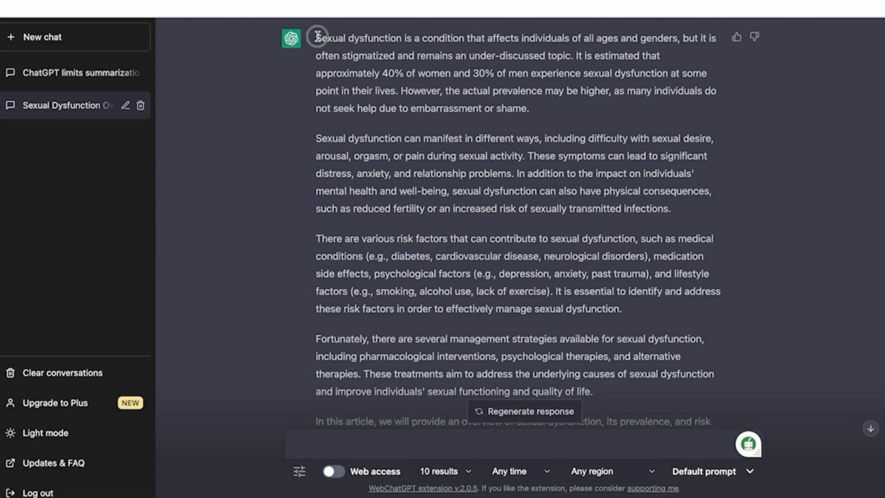
- Copy the sexual dysfunction introduction paragraphs from ChatGPT's latest response
drag(317, 36, 563, 396)
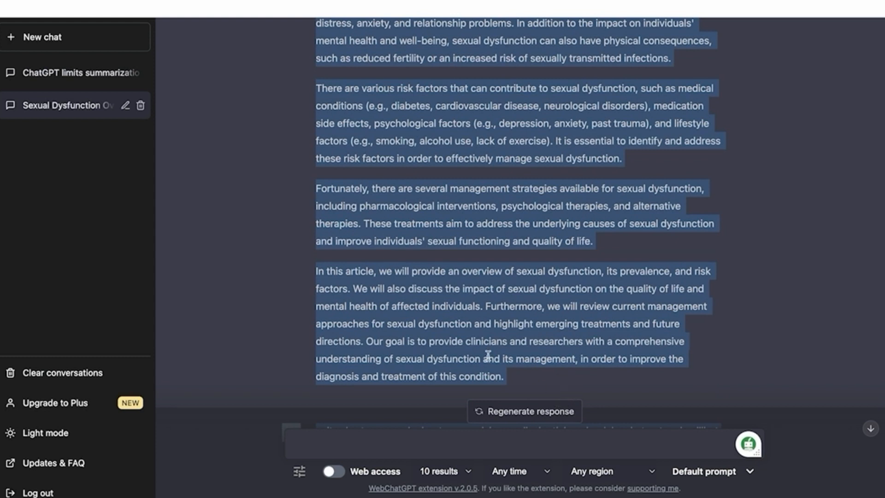
right_click(488, 355)
click(509, 366)
click(419, 447)
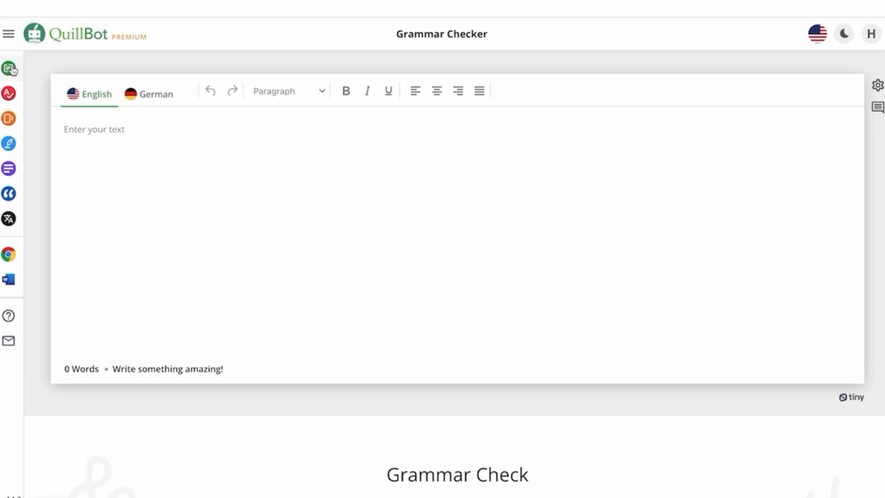
- Paste the introduction into the Grammar Checker and apply Fix All Errors
mouse_move(13, 70)
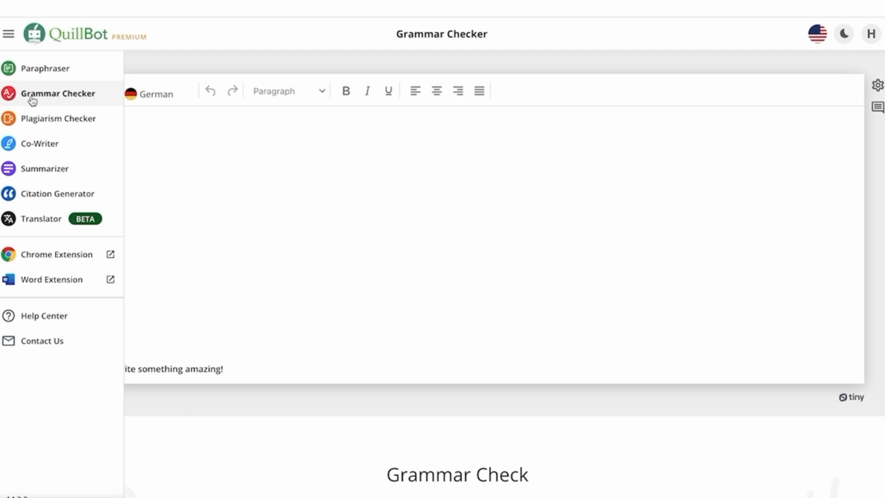
right_click(171, 143)
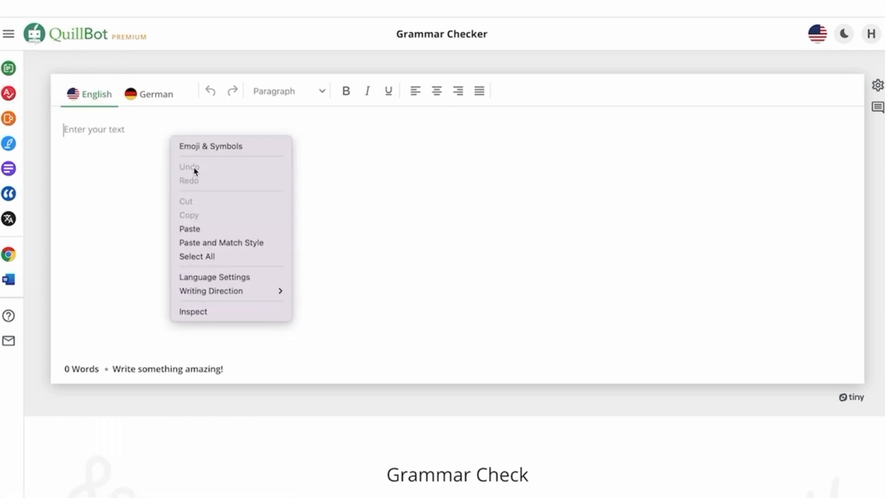
click(214, 229)
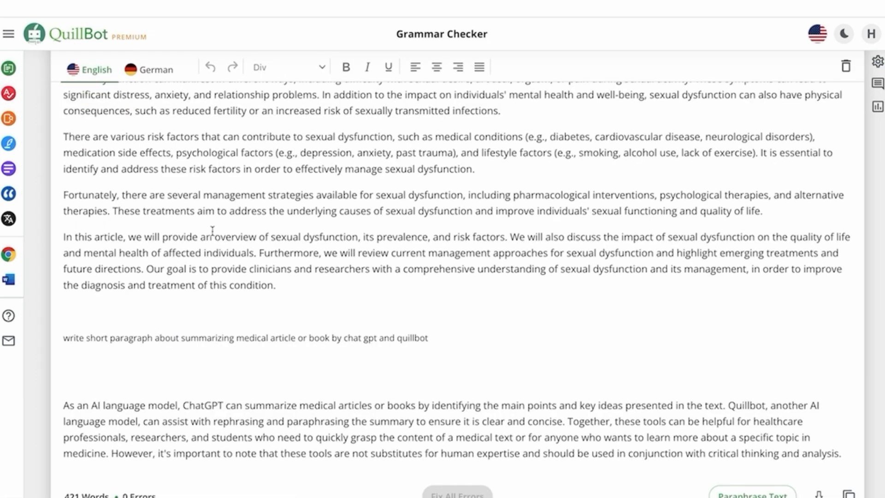
scroll(351, 276, down, 4)
scroll(352, 277, up, 1)
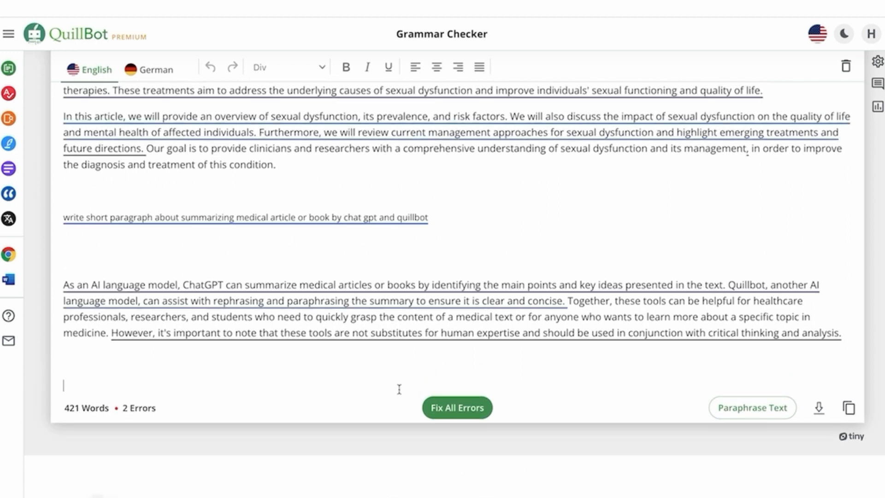
click(469, 412)
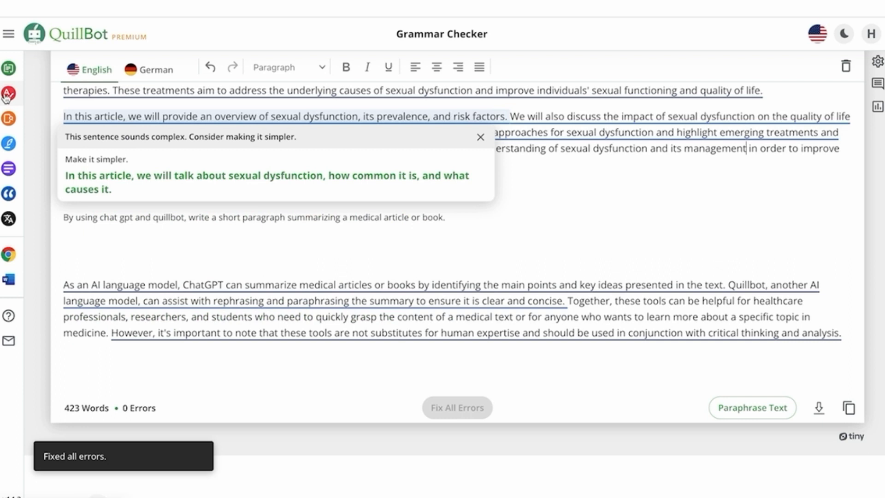
- Switch to QuillBot's Paraphraser in Formal mode
mouse_move(7, 95)
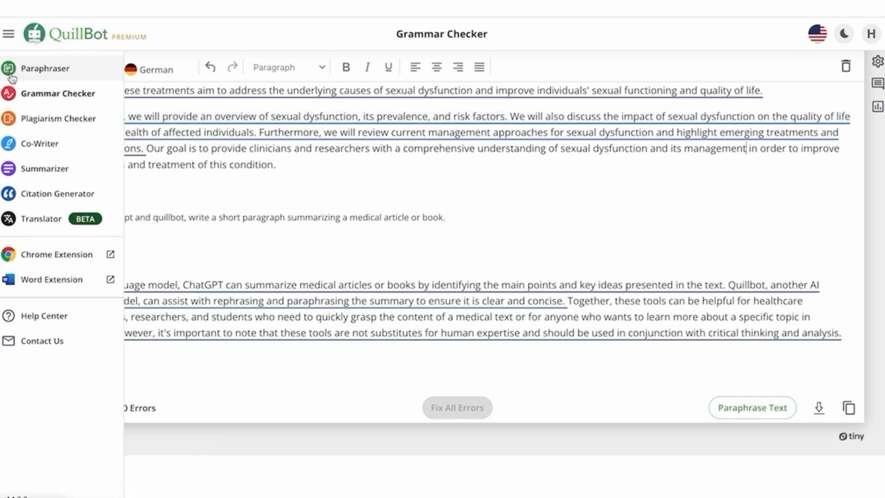
click(9, 71)
click(241, 97)
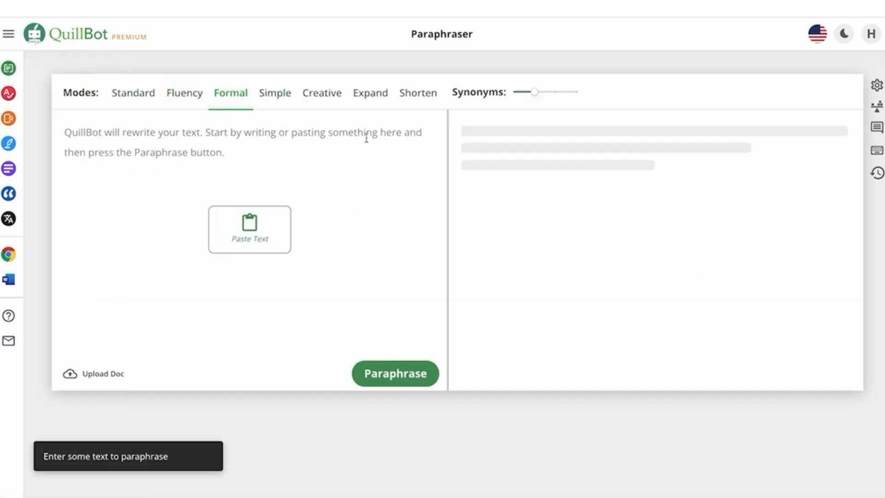
- Paraphrase the 422-word introduction in Formal mode and select the 404-word output
right_click(182, 166)
click(203, 257)
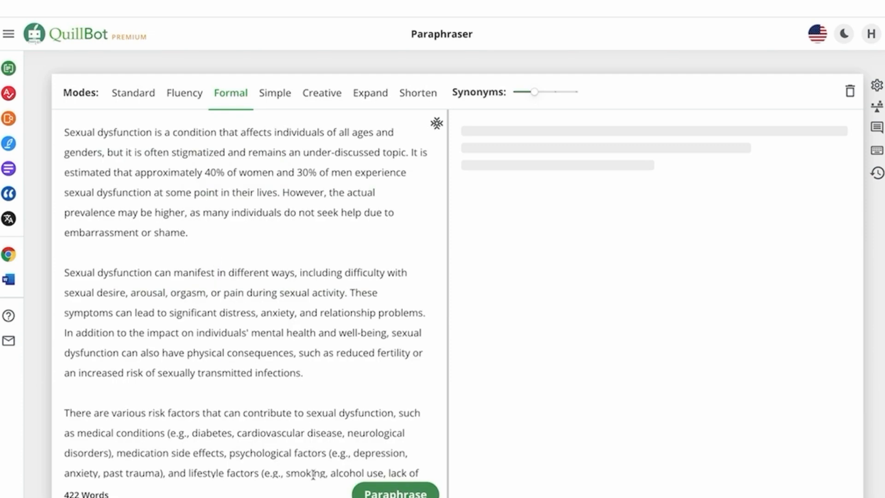
click(396, 491)
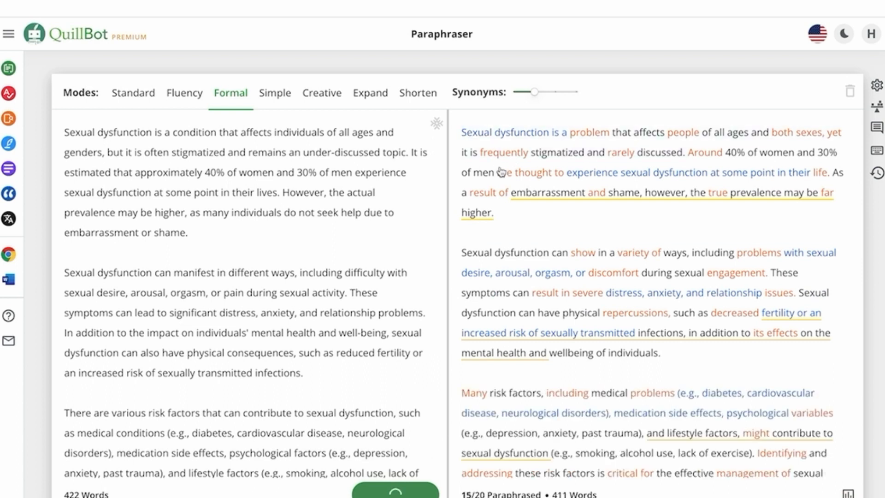
drag(461, 129, 831, 168)
right_click(513, 119)
- Paste the paraphrased introduction into the Plagiarism Checker and confirm a 2-page scan
click(535, 215)
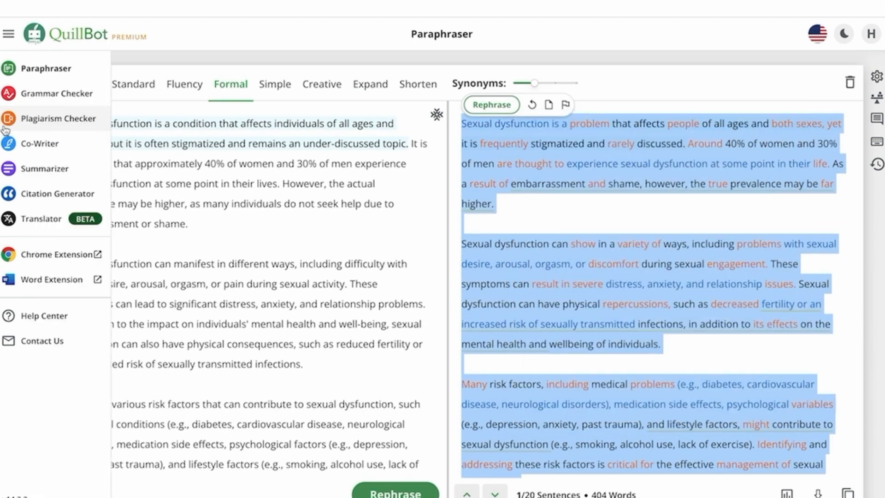
click(58, 119)
right_click(335, 169)
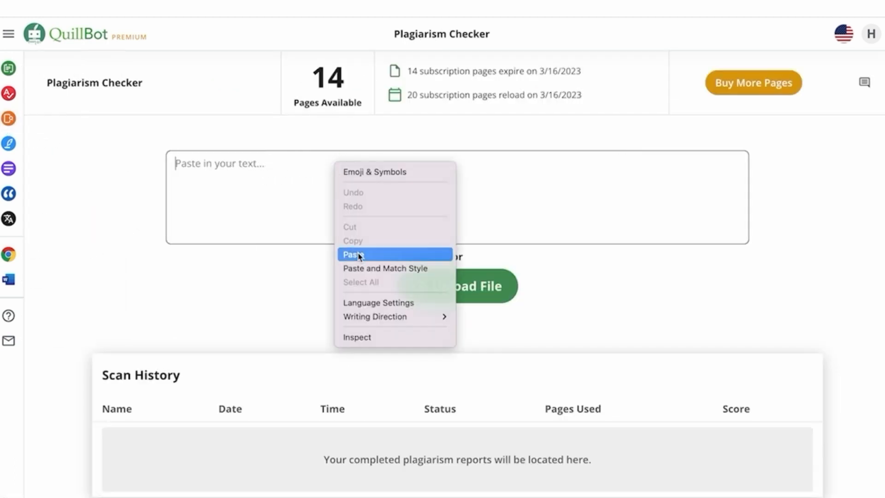
click(355, 254)
click(456, 356)
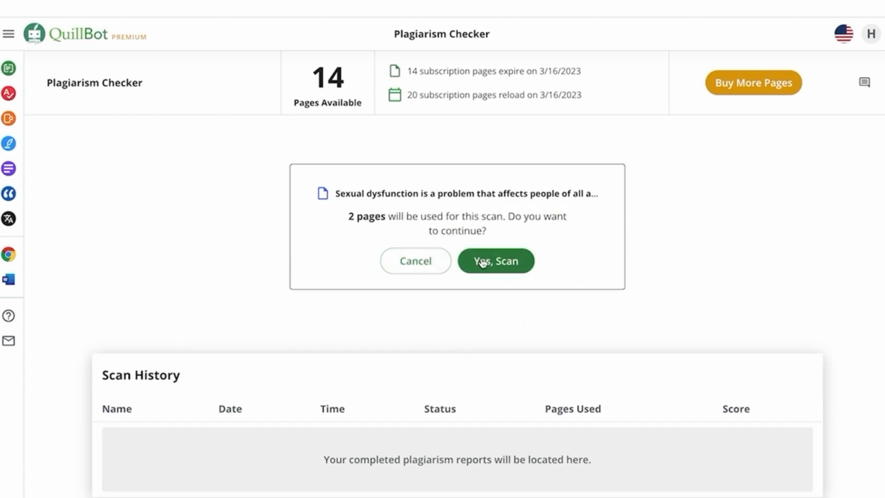
click(482, 261)
mouse_move(10, 150)
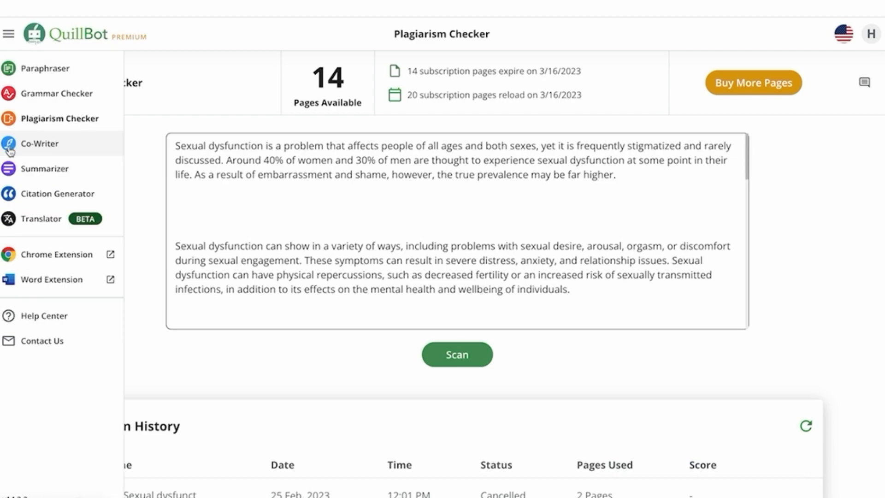